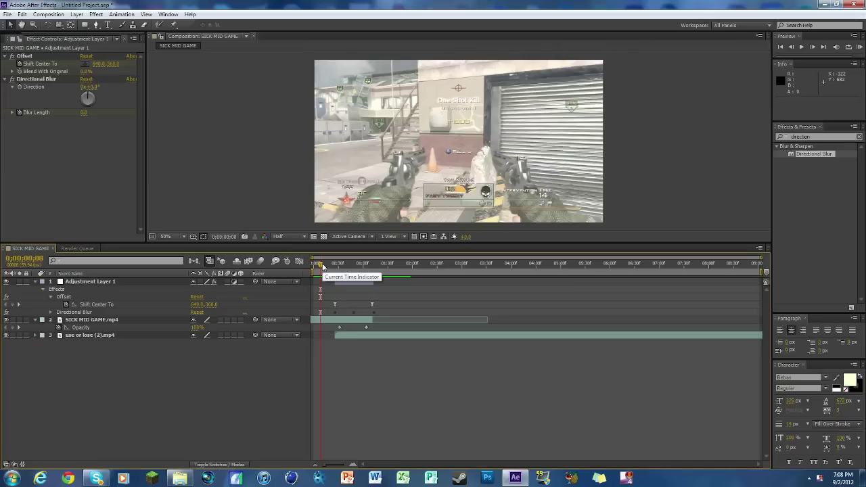
Delete Adjustment Layer 1 from the SICK MID GAME composition
left_click_drag(322, 266, 361, 245)
left_click(119, 280)
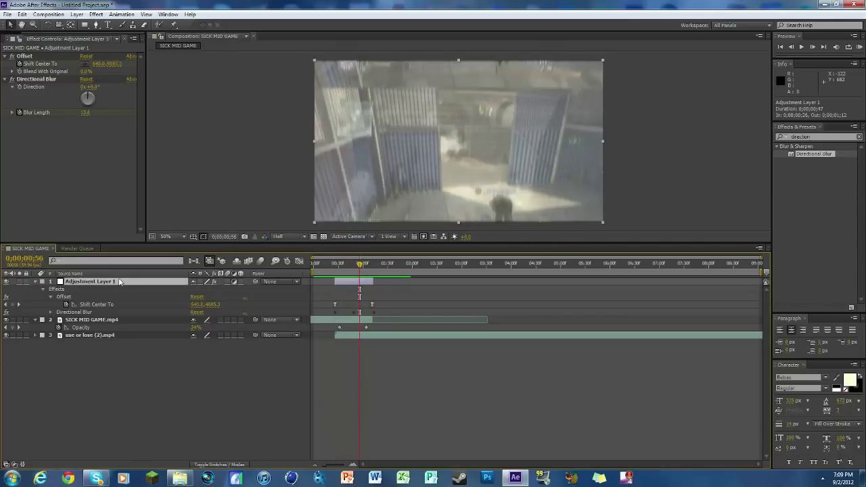
key("Delete")
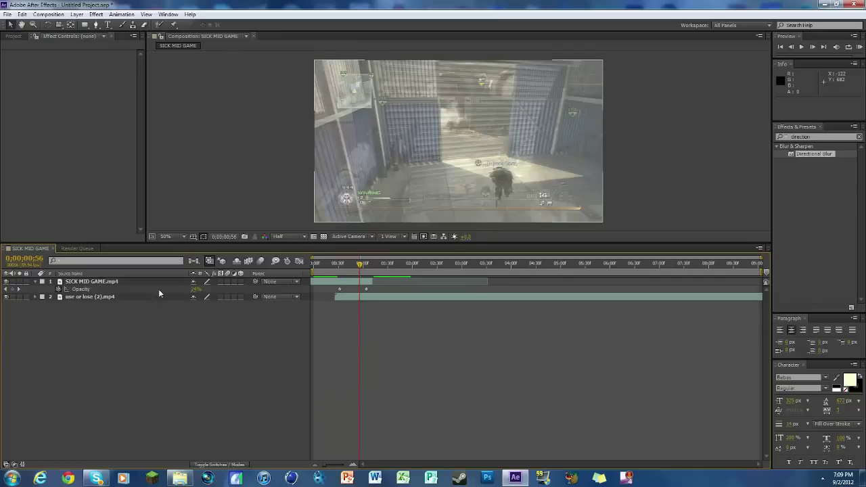
Remove the opacity keyframes from the SICK MID GAME.mp4 layer and set its opacity to 100%
left_click(59, 289)
left_click_drag(196, 289, 268, 289)
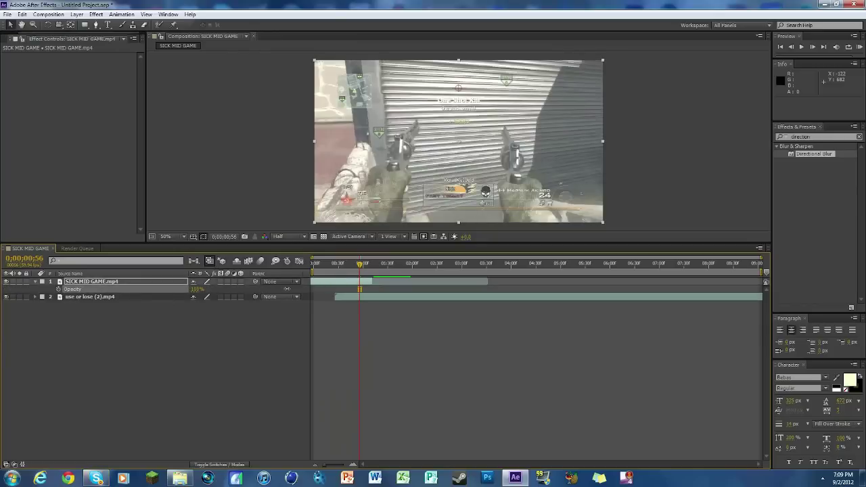
left_click_drag(367, 266, 301, 265)
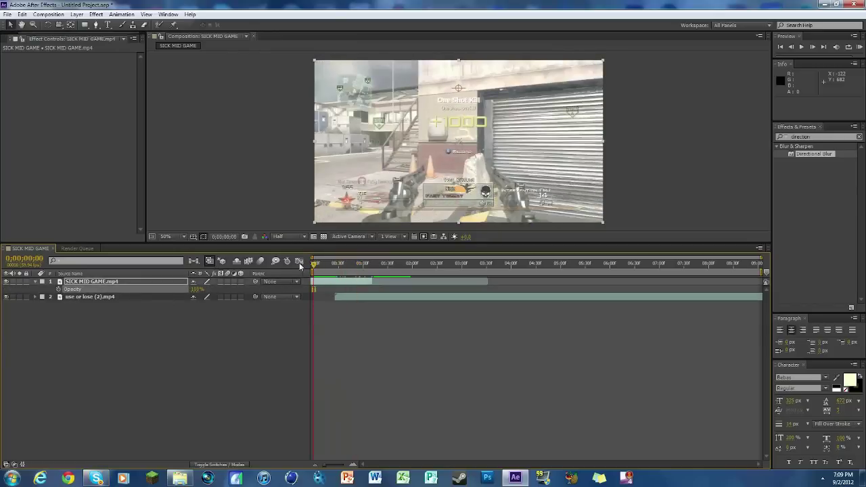
Add a 100% opacity keyframe to the SICK MID GAME.mp4 layer at 0;00;00;30, just after the second clip starts
left_click(121, 284)
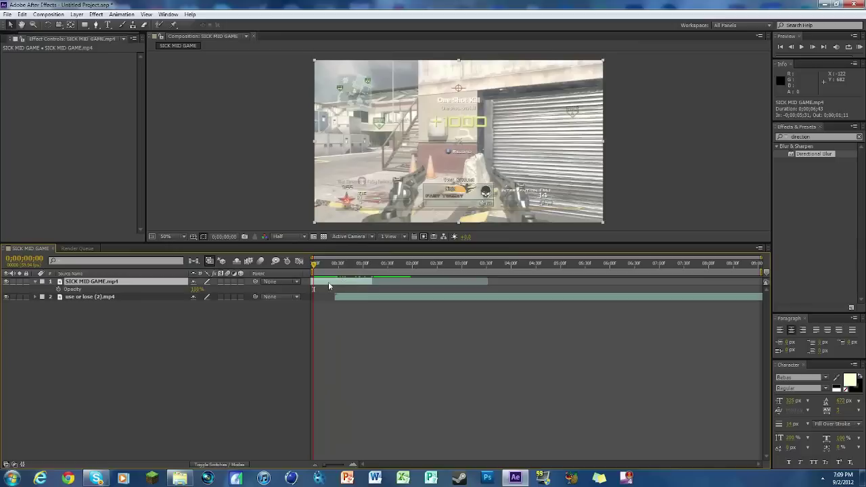
left_click(123, 296)
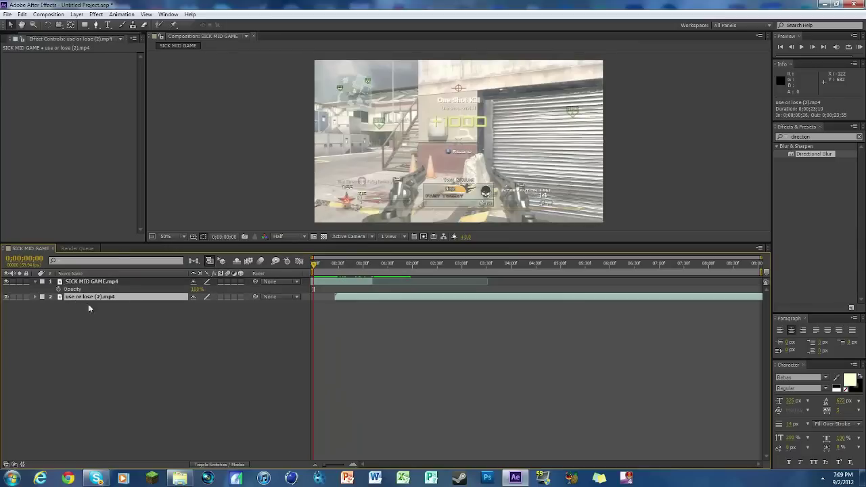
left_click(370, 279)
mouse_move(316, 267)
left_mouse_down()
mouse_move(336, 278)
mouse_move(372, 268)
mouse_move(333, 269)
left_mouse_up()
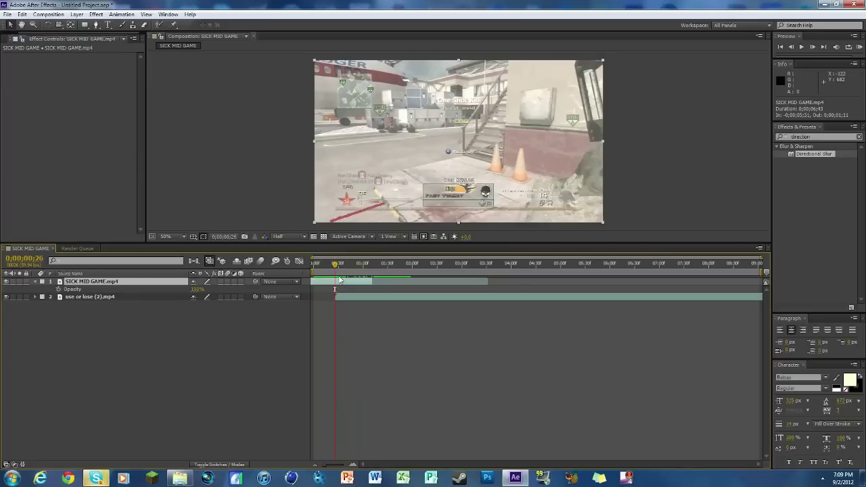
key("t")
key("t")
left_click_drag(333, 269, 338, 269)
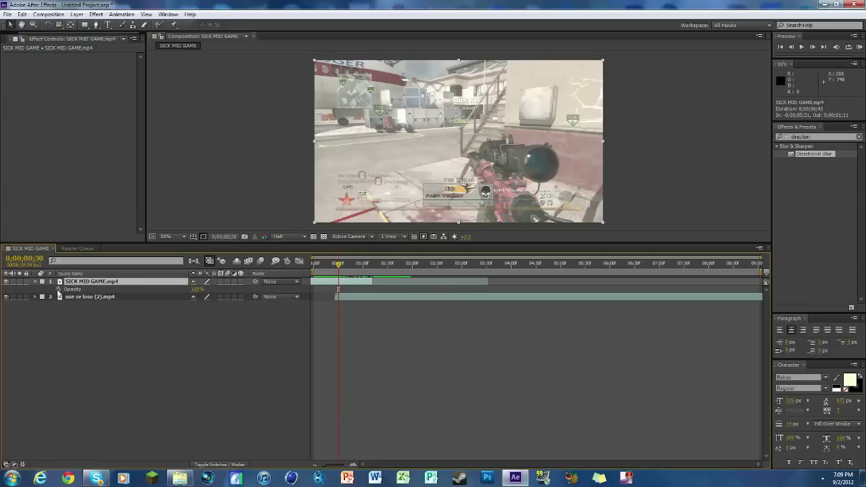
left_click(59, 289)
Set the SICK MID GAME.mp4 layer's opacity to 0% at 0;00;01;07 and scrub back through the fade
left_click_drag(340, 265, 370, 264)
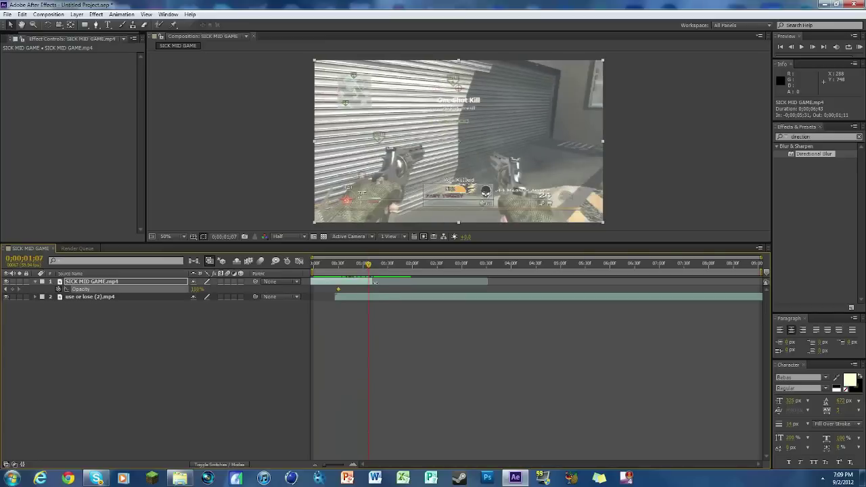
left_click_drag(195, 290, 87, 274)
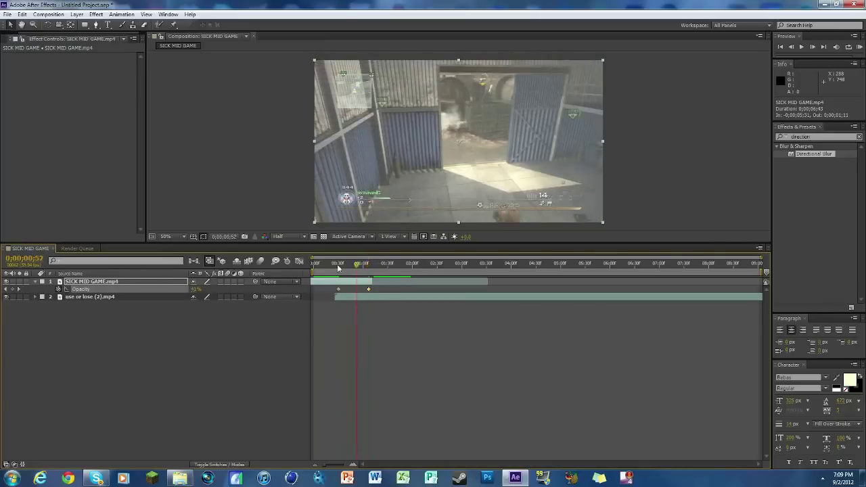
mouse_move(329, 264)
left_mouse_down()
mouse_move(315, 265)
mouse_move(369, 265)
mouse_move(334, 265)
left_mouse_up()
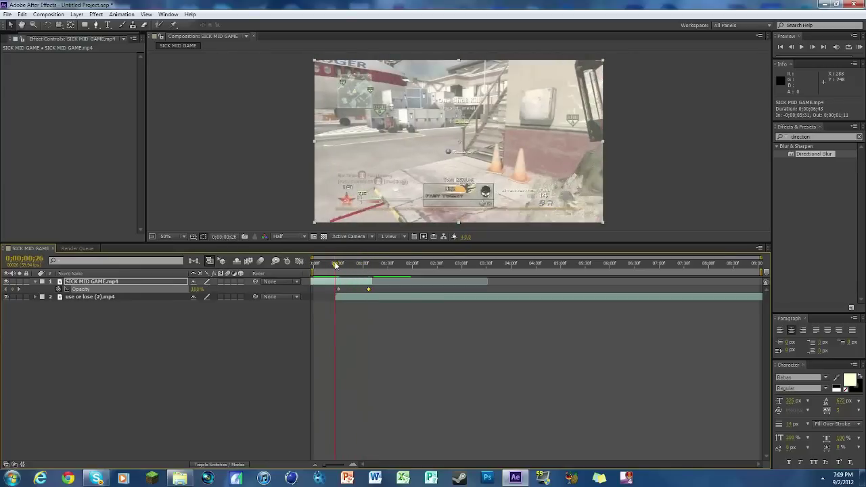
left_click(258, 338)
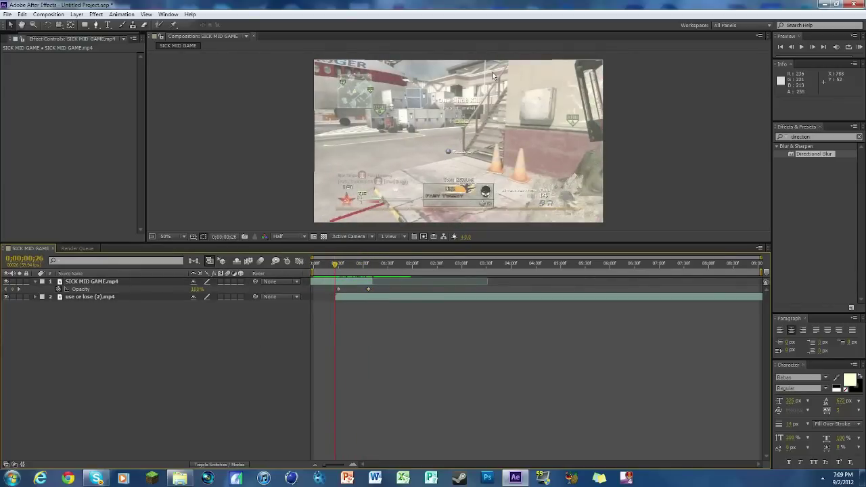
Clear the effects search term and add a new adjustment layer to the composition
left_click_drag(817, 138, 694, 139)
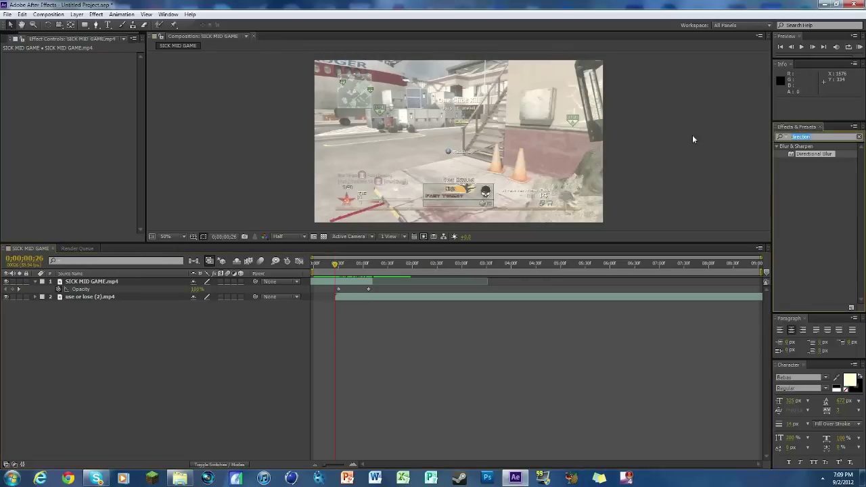
key("BackSpace")
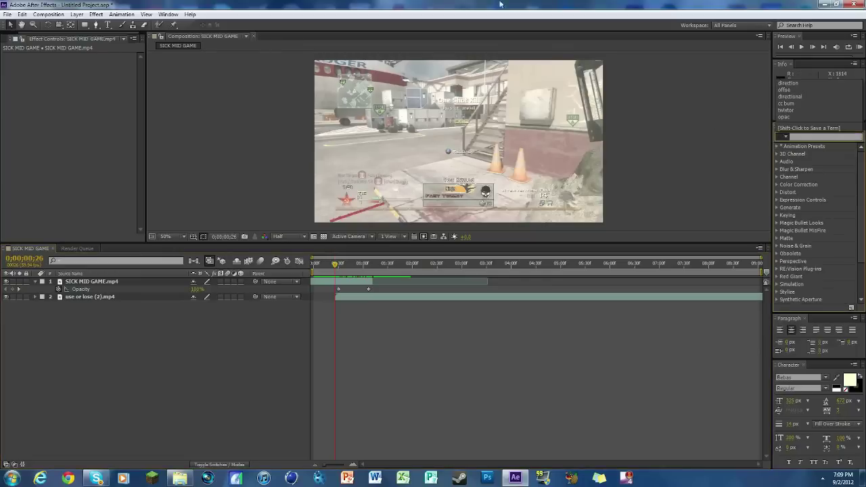
right_click(149, 371)
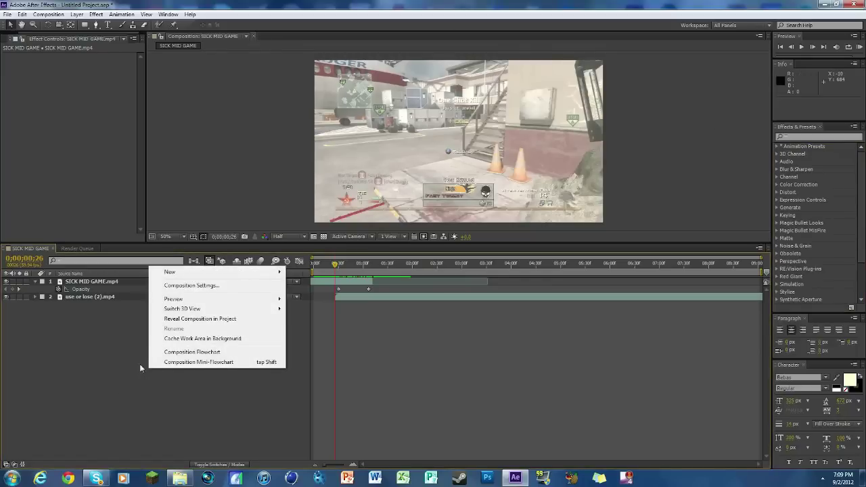
right_click(138, 354)
mouse_move(181, 360)
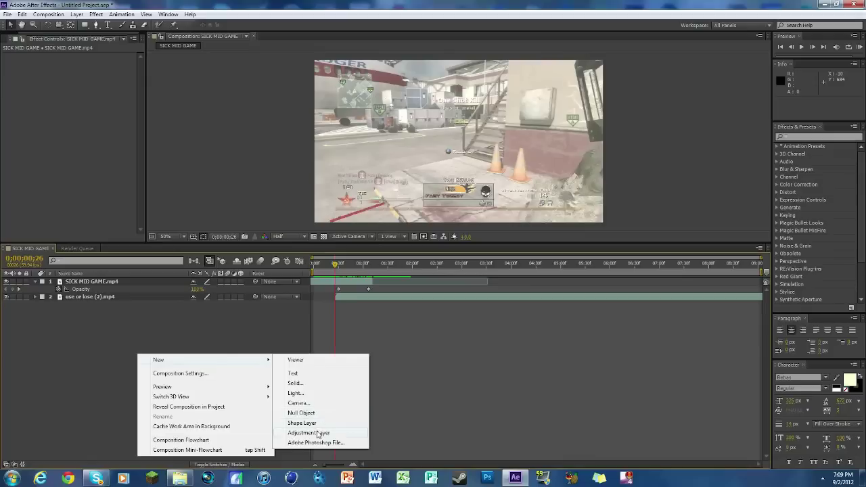
left_click(322, 429)
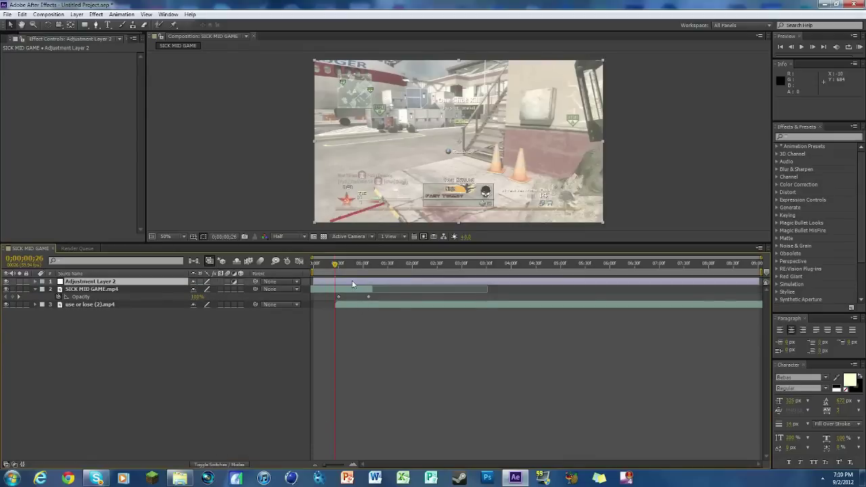
Trim the new adjustment layer to the clips' overlap, from 0;00;00;26 to 0;00;01;11
key("alt+[")
left_click(341, 304)
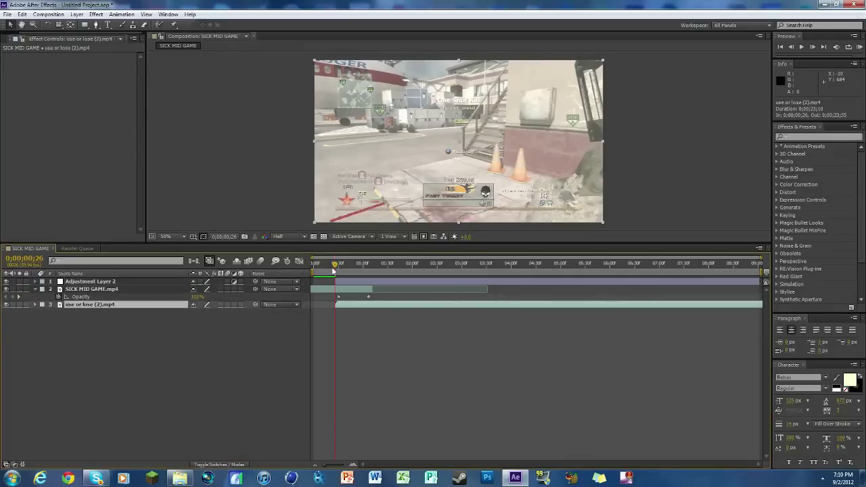
left_click_drag(332, 269, 372, 265)
left_click(372, 284)
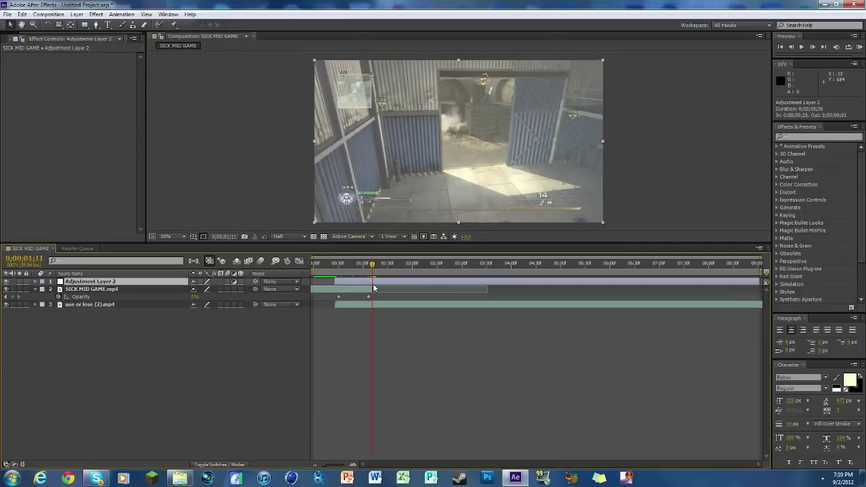
key("alt+]")
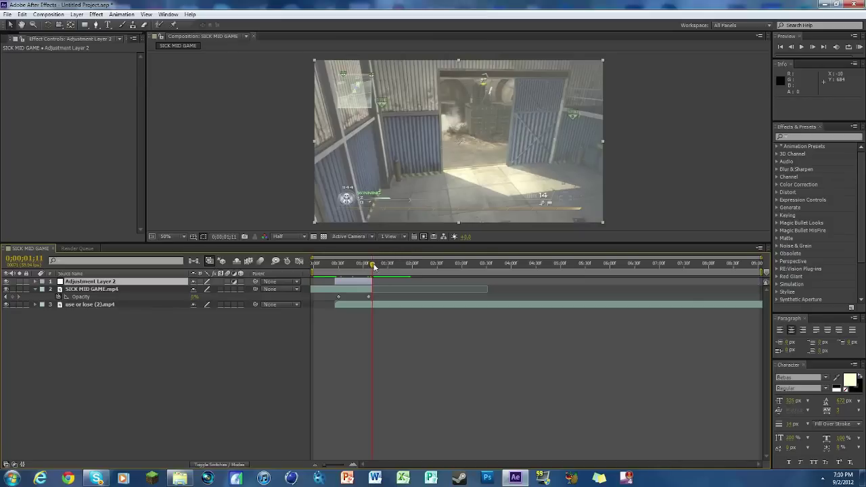
Rename the adjustment layer as Sliding Transition
left_click_drag(372, 265, 335, 268)
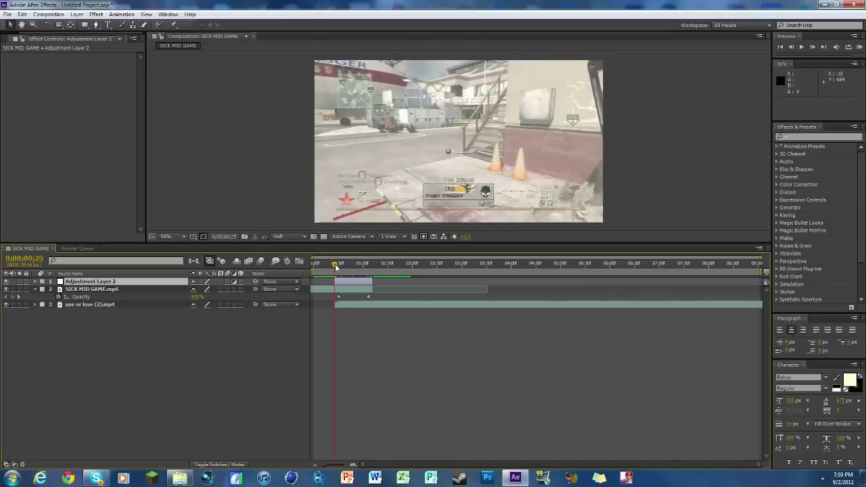
right_click(90, 282)
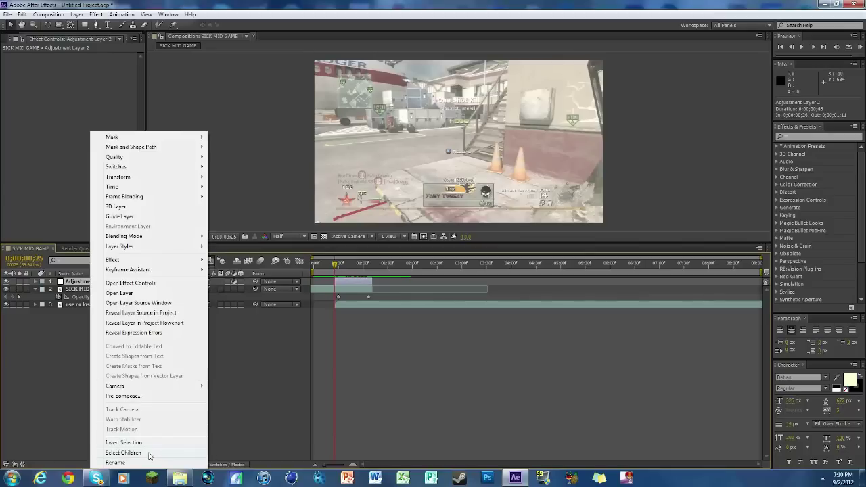
left_click(150, 464)
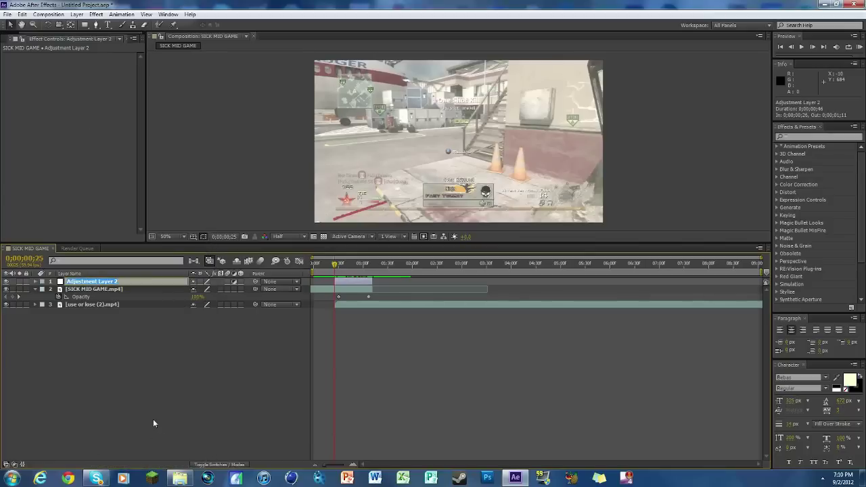
type("Sliding Transition")
key("Return")
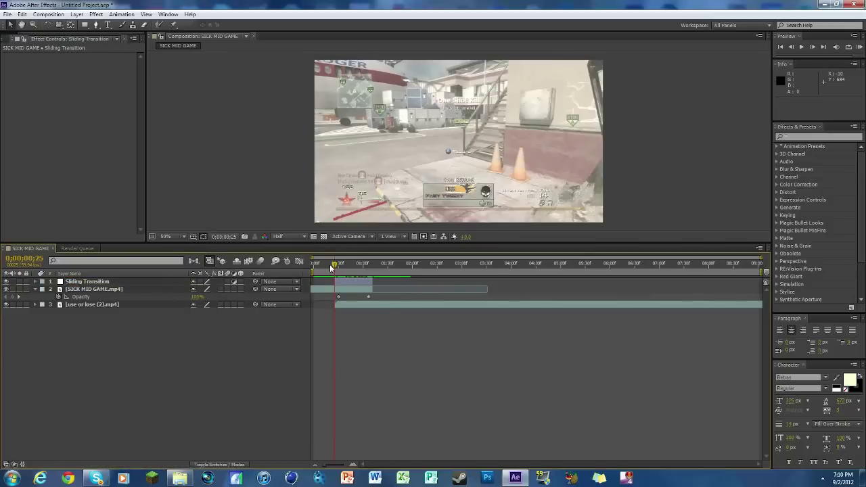
Find the Offset distort effect and apply it to the Sliding Transition layer
left_click_drag(334, 267, 350, 262)
left_click(797, 136)
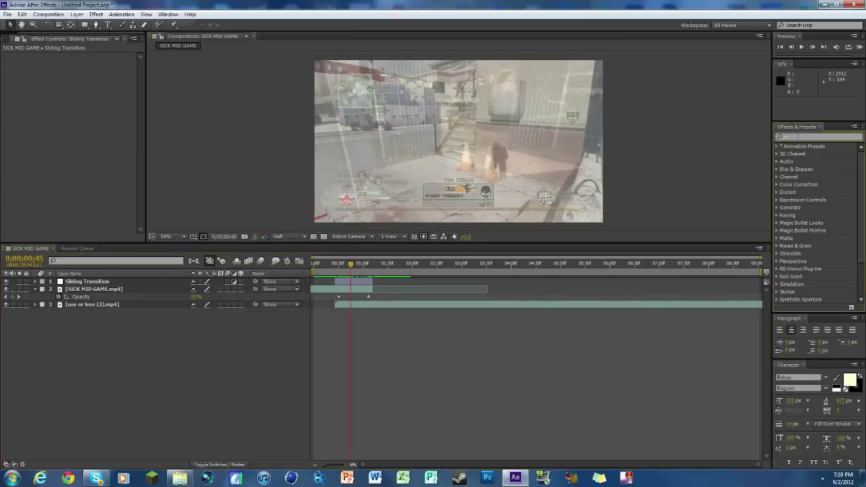
type("offset")
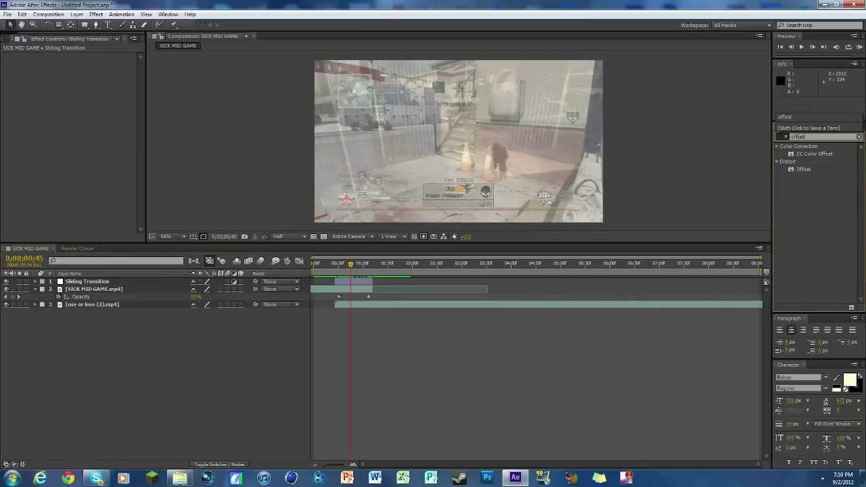
left_click_drag(811, 173, 334, 266)
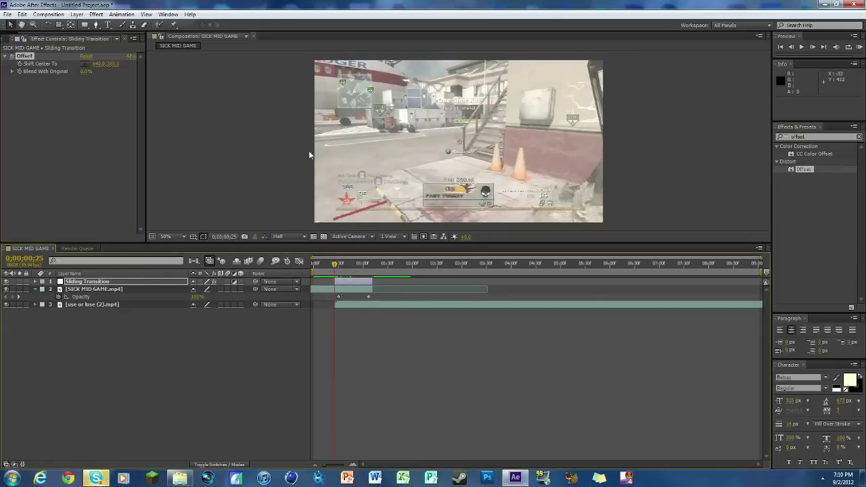
Keyframe the Offset effect's Shift Center To from 640, 360 at 0;00;00;25 to 640, 4680 at 0;00;01;11
left_click(19, 64)
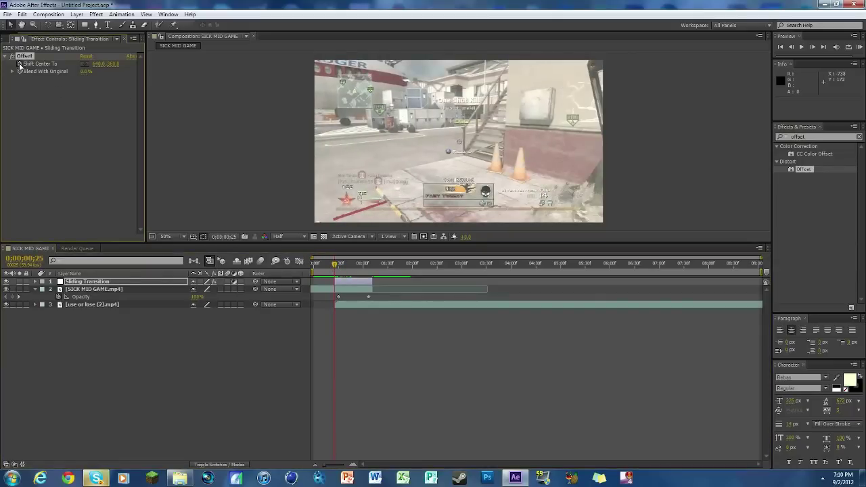
left_click_drag(334, 269, 372, 265)
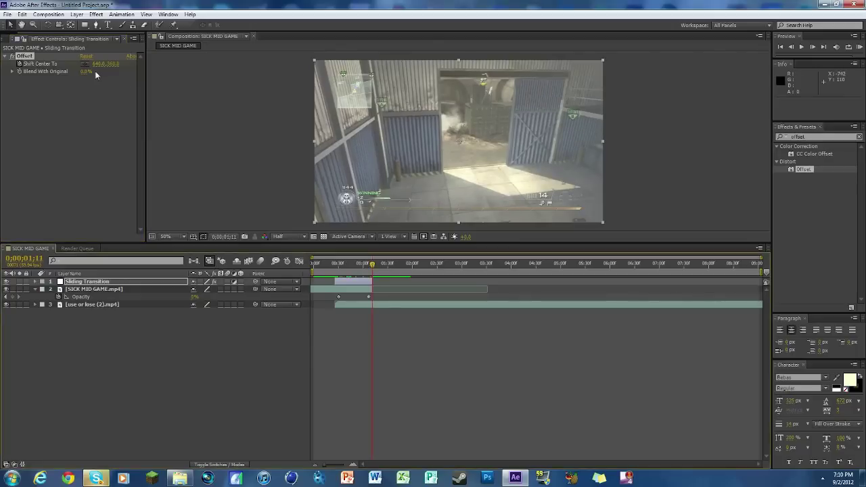
left_click(116, 64)
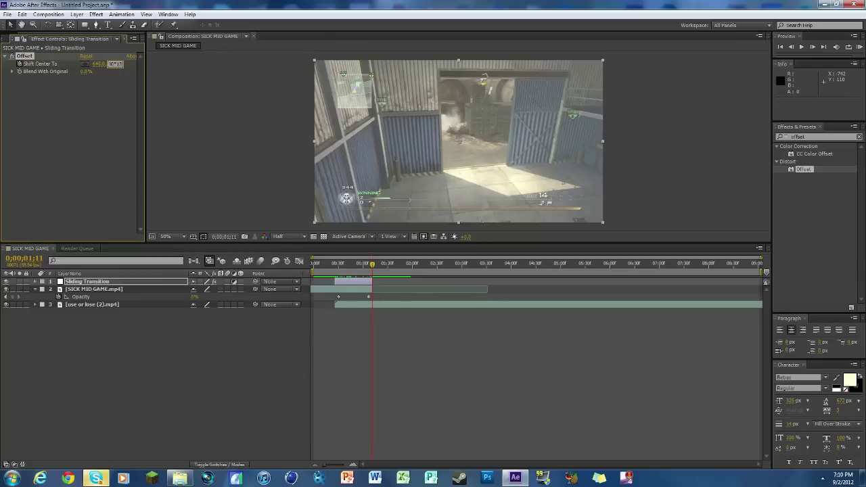
left_click(99, 103)
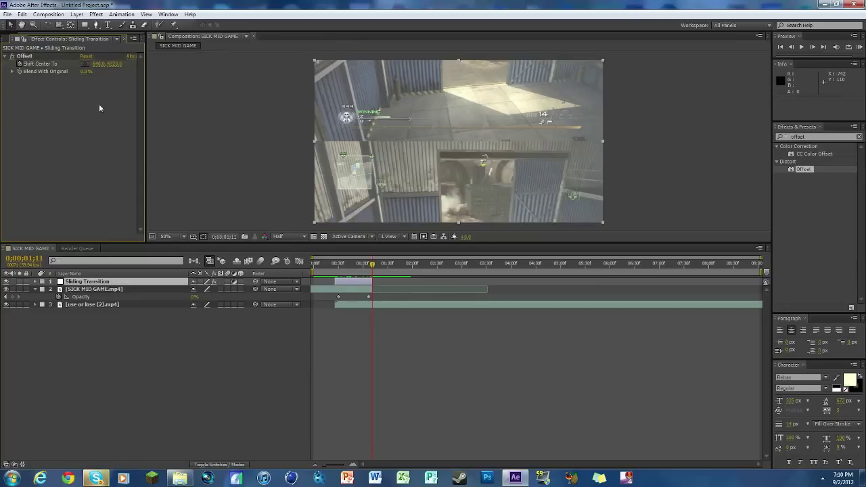
left_click(120, 65)
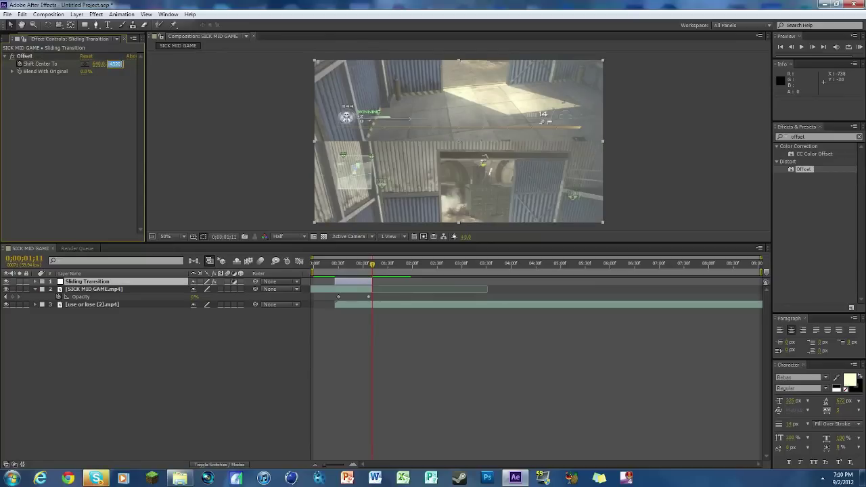
type("360")
key("Return")
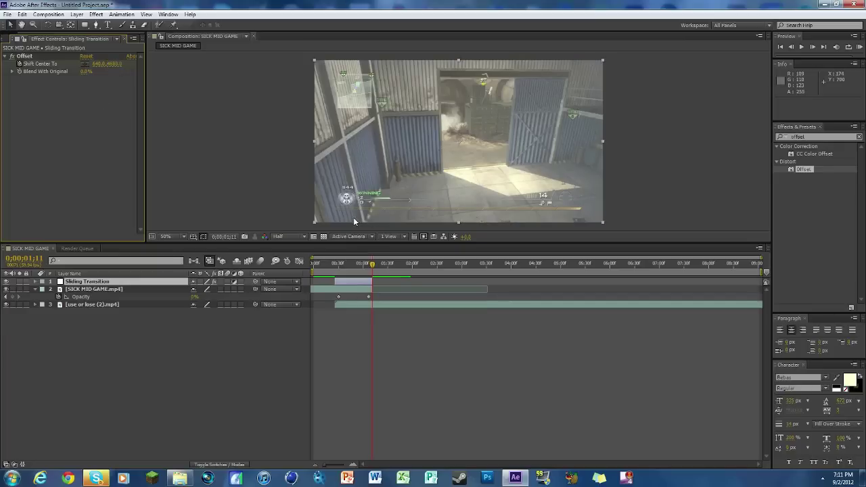
Apply Easy Ease to both Shift Center To keyframes on the Sliding Transition layer
key("u")
left_click_drag(372, 265, 353, 269)
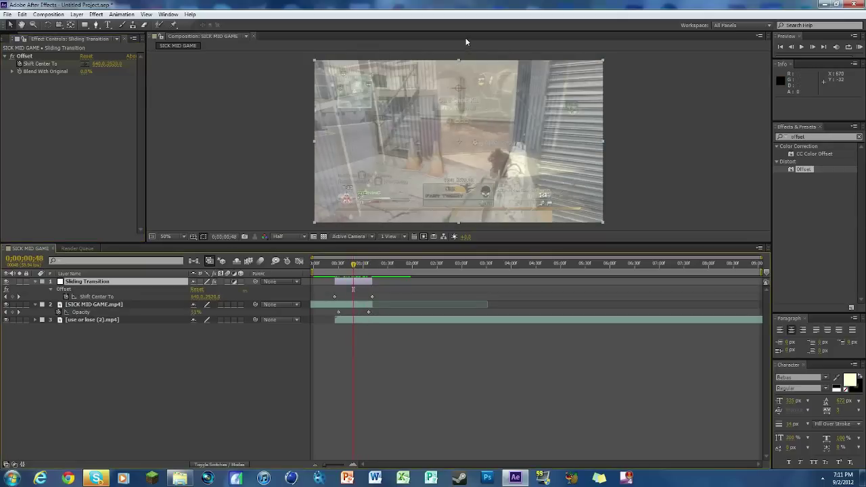
left_click_drag(399, 284, 322, 300)
right_click(335, 298)
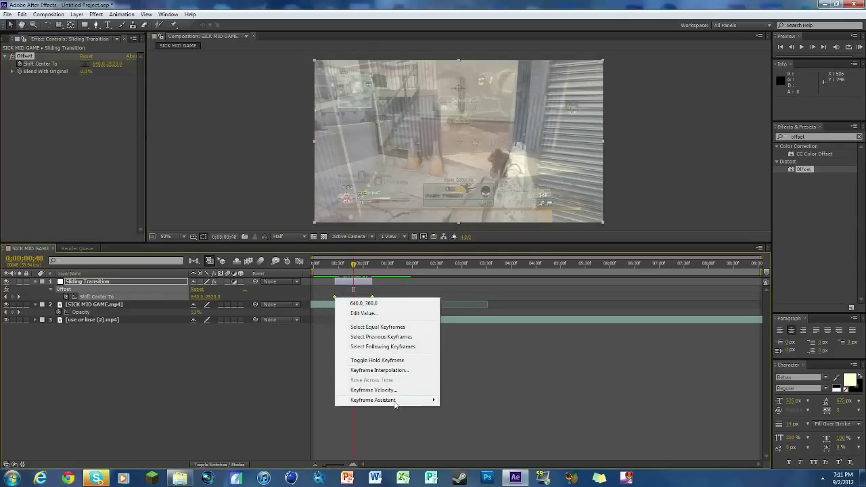
mouse_move(420, 400)
left_click(469, 420)
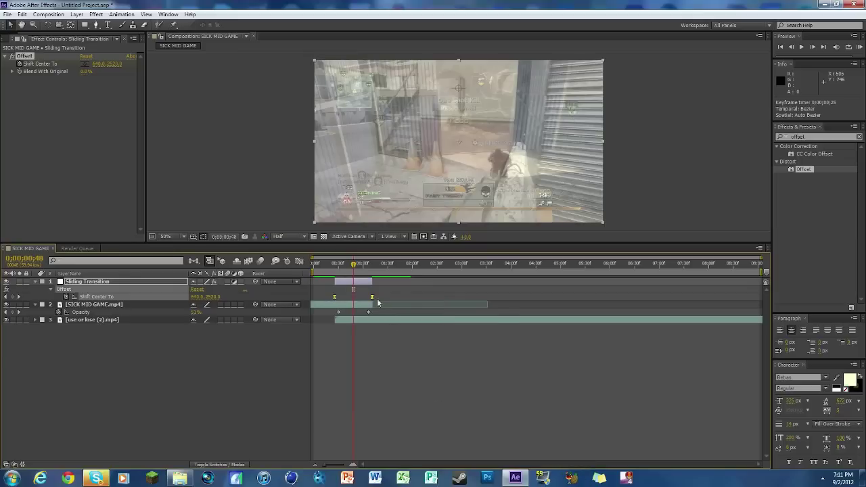
Reshape the Shift Center To speed graph into a sharp central peak of about 39,000 px/sec by extending both keyframes' influence toward the middle
left_click(299, 261)
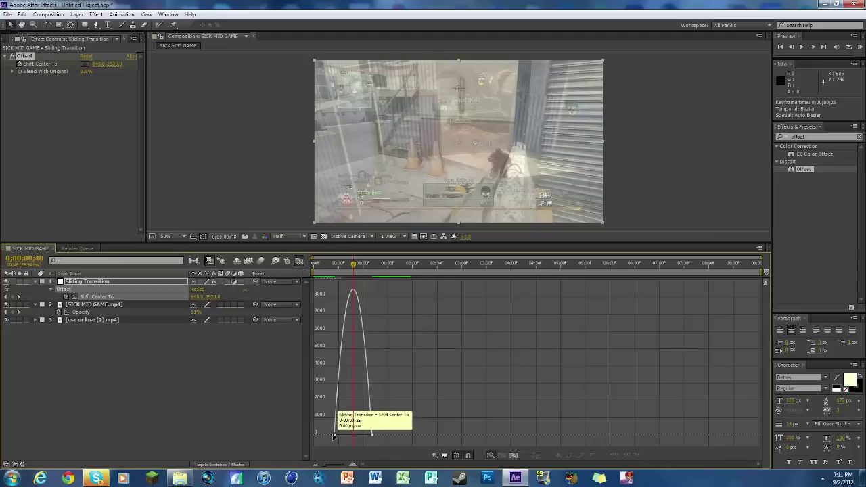
left_click(371, 435)
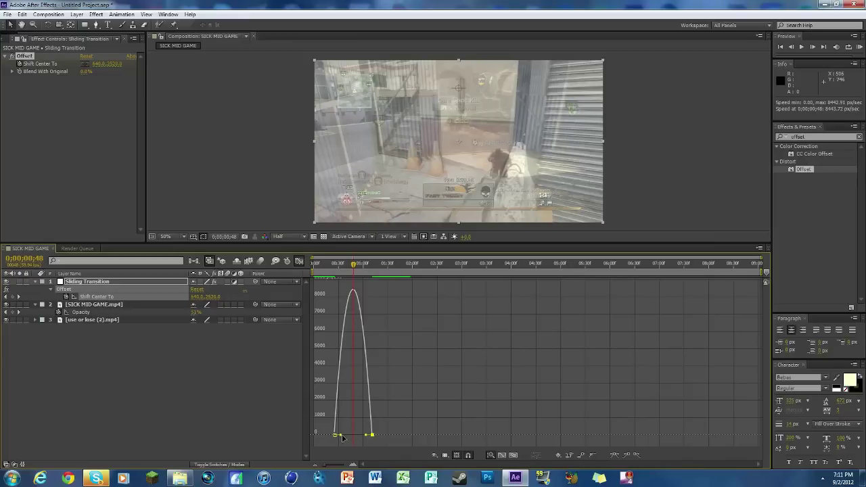
left_click_drag(342, 436, 360, 439)
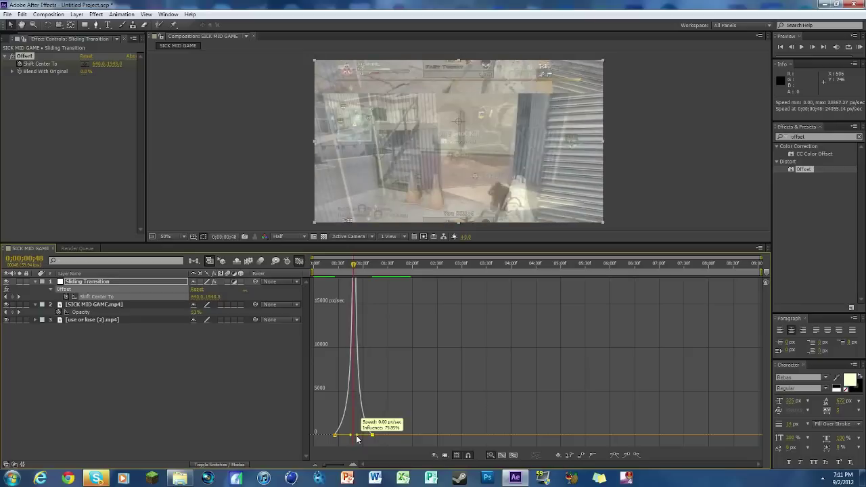
left_click_drag(357, 439, 358, 384)
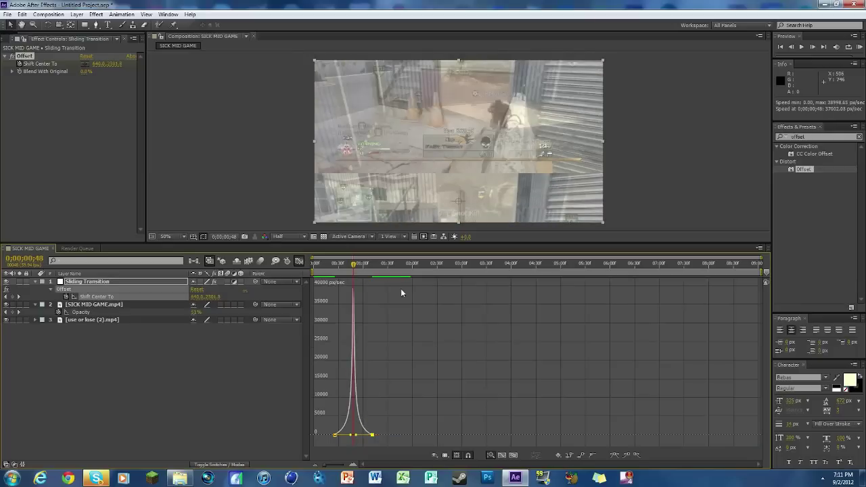
left_click_drag(353, 265, 334, 266)
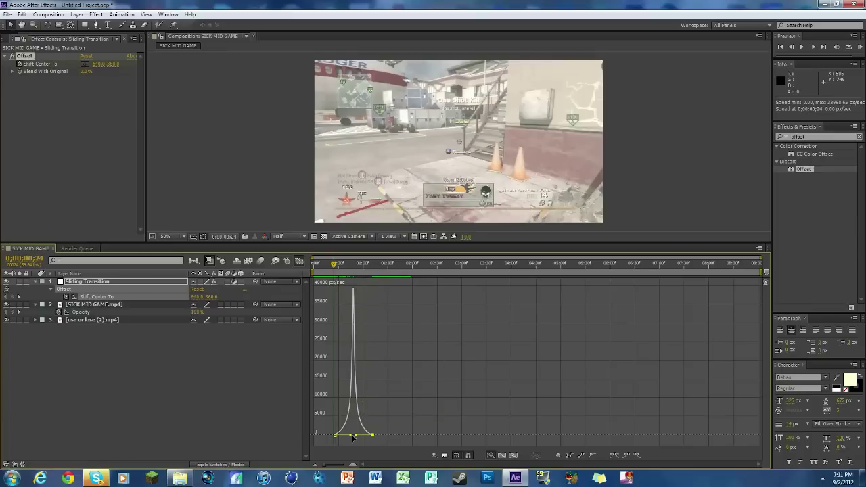
left_click_drag(351, 436, 350, 438)
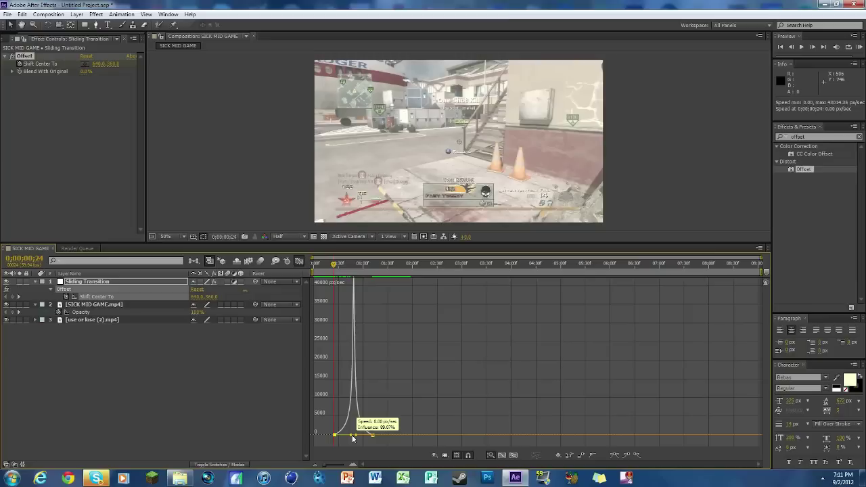
left_click_drag(351, 438, 352, 439)
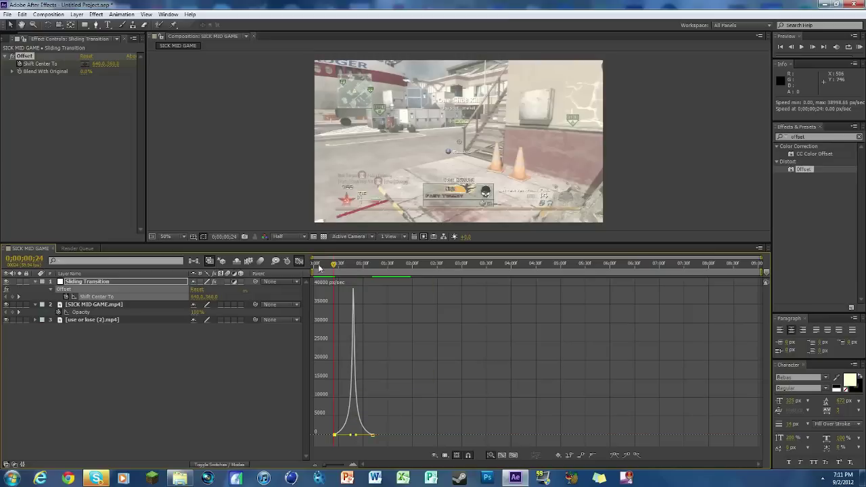
left_click_drag(332, 267, 351, 269)
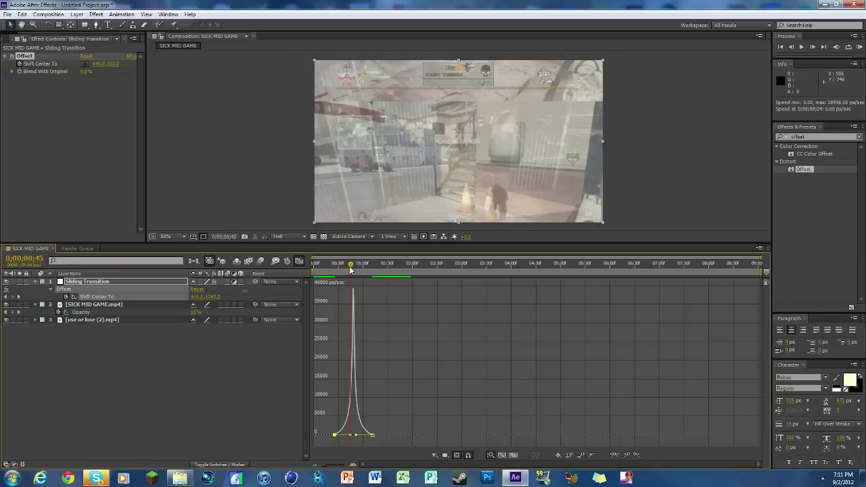
left_click(300, 261)
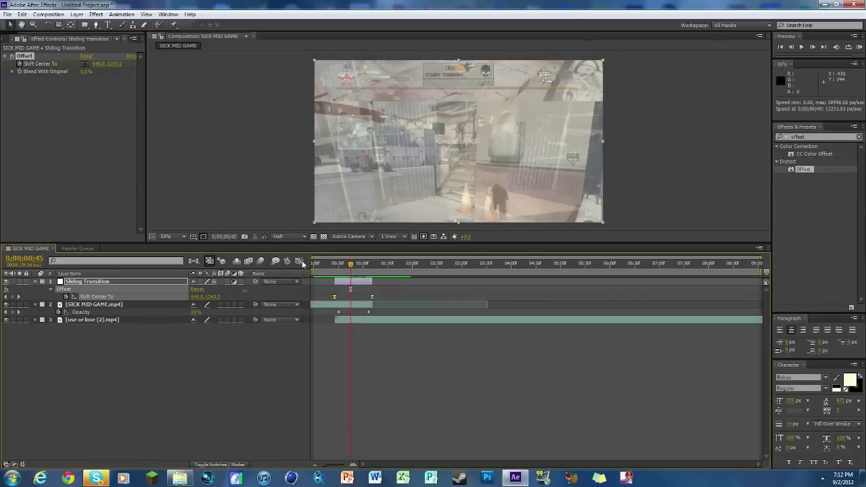
left_click(372, 298)
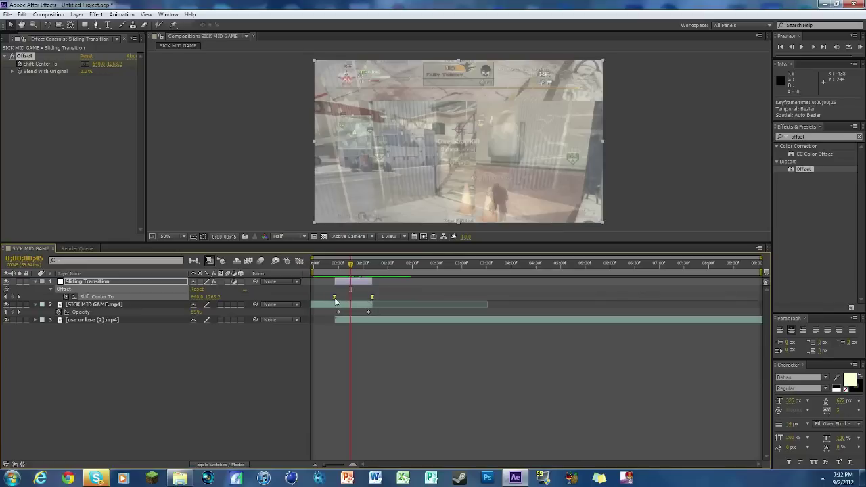
left_click(369, 300)
left_click(372, 298)
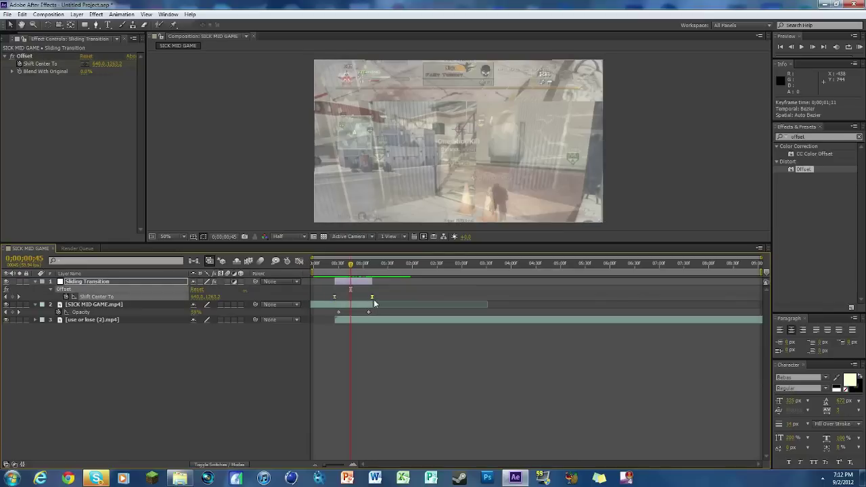
left_click(334, 298, "shift")
mouse_move(397, 292)
left_mouse_down()
mouse_move(275, 291)
mouse_move(404, 296)
left_mouse_up()
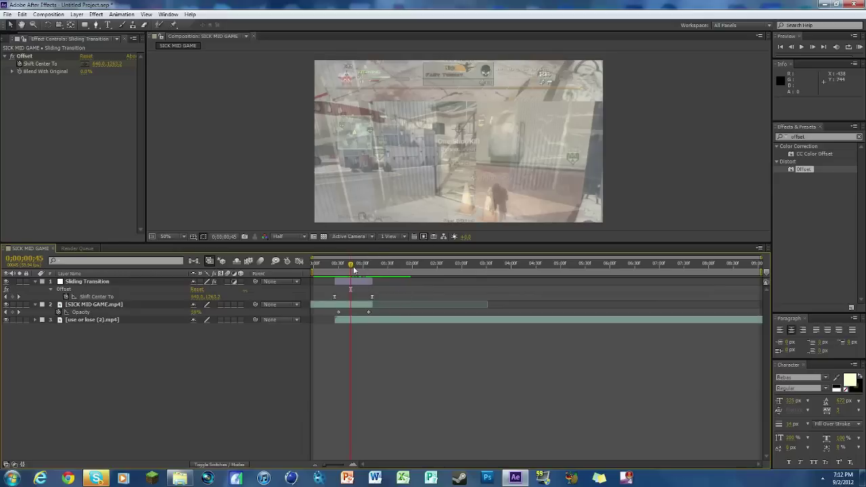
Find the Directional Blur effect and apply it to the Sliding Transition layer
left_click_drag(352, 263, 355, 265)
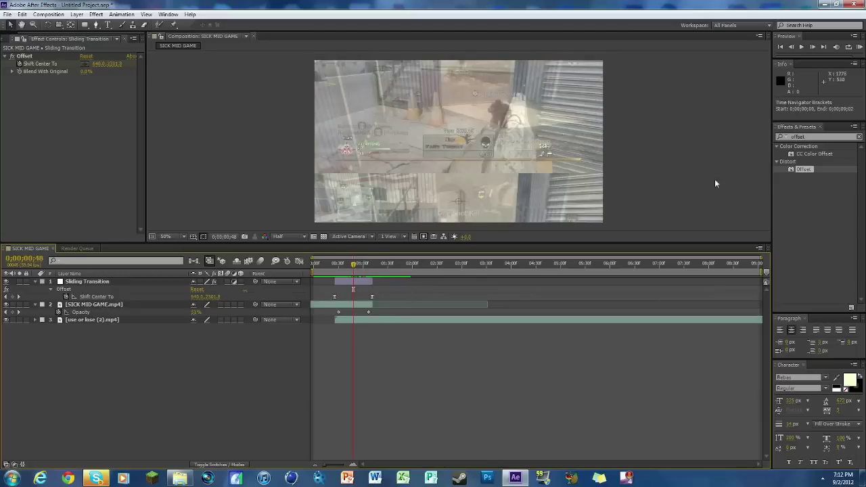
double_click(815, 138)
type("directional")
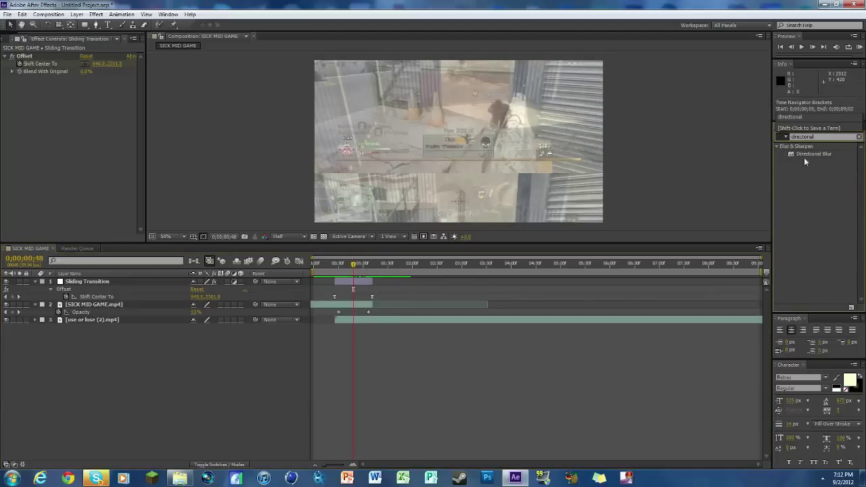
left_click_drag(803, 157, 367, 282)
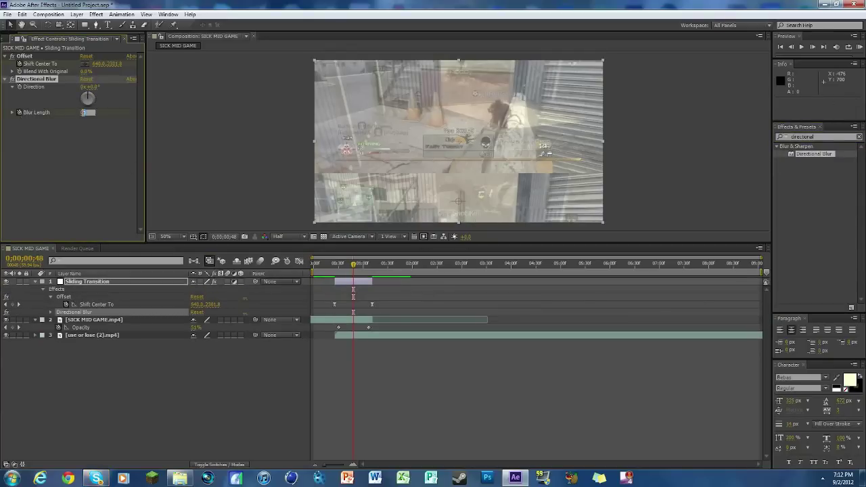
Keyframe the Directional Blur's Blur Length at 20 at 0;00;00;48 and at 0 at both 0;00;00;26 and 0;00;01;11
type("20")
left_click(105, 159)
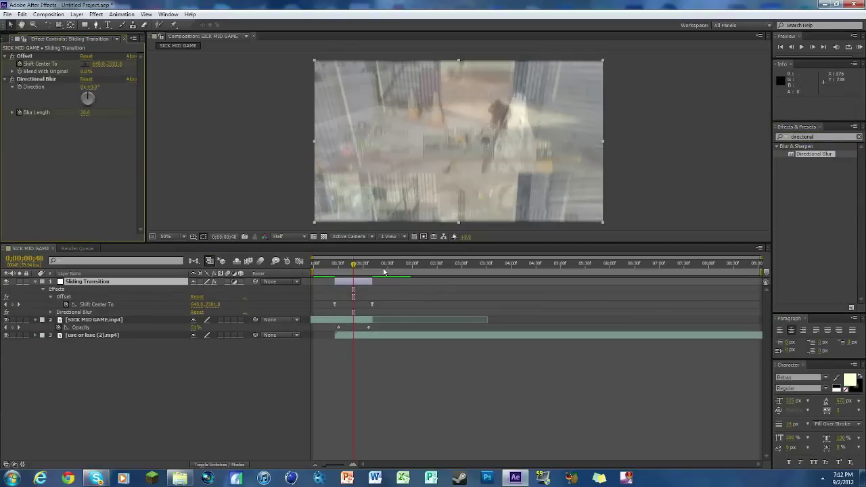
left_click_drag(353, 266, 334, 266)
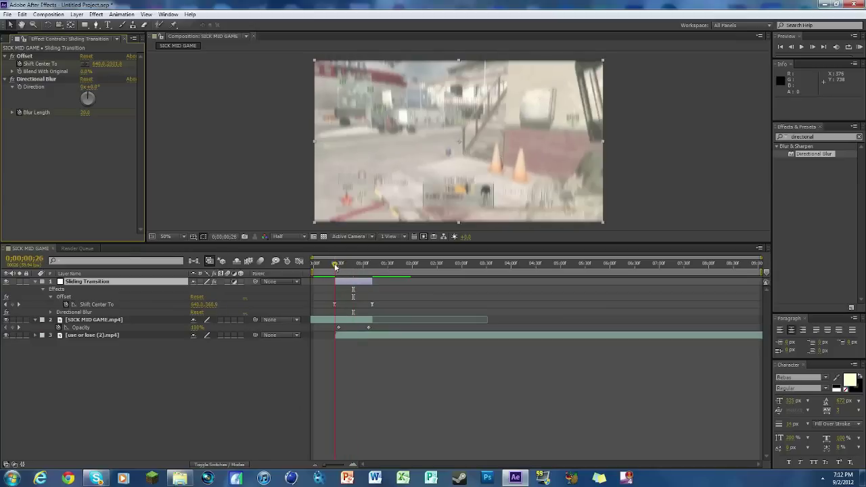
left_click(85, 113)
type("0")
left_click(75, 163)
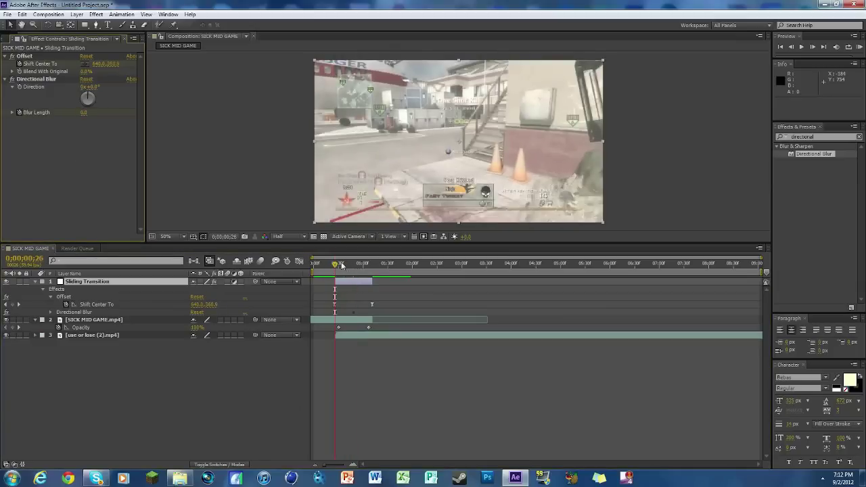
left_click_drag(336, 265, 372, 269)
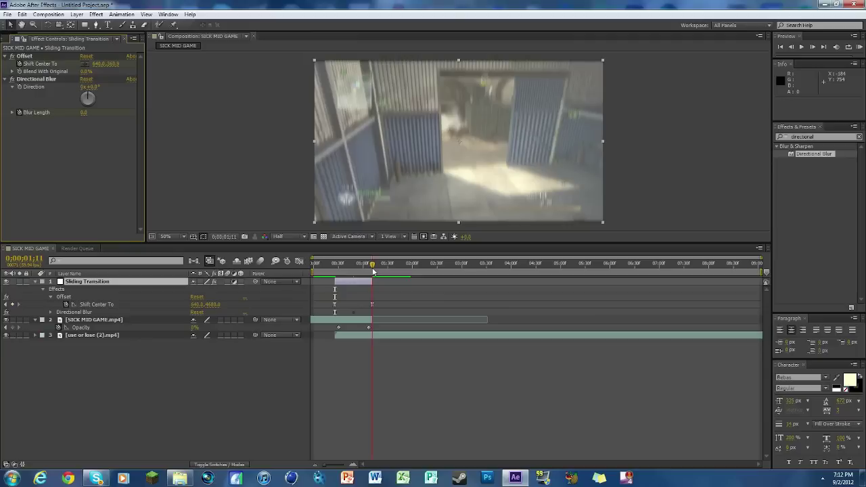
left_click(85, 113)
type("00")
key("Return")
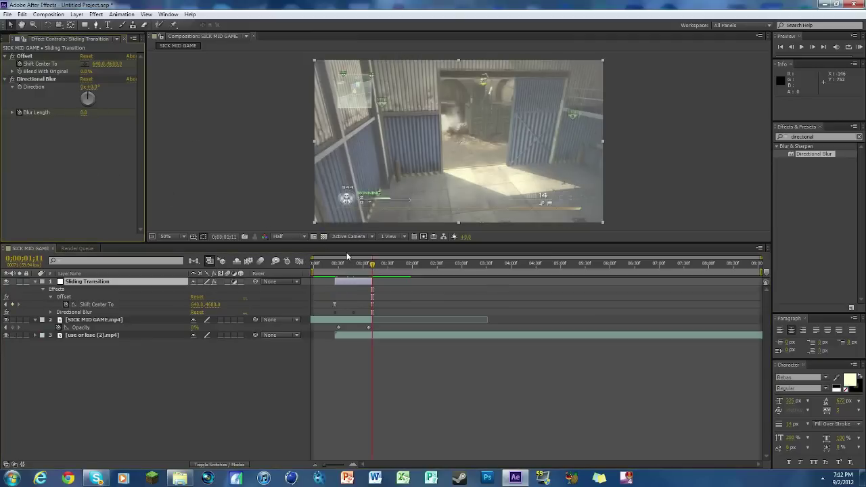
Reveal the Sliding Transition layer's keyframes and play back the transition from the start of the composition
key("u")
key("u")
left_click_drag(371, 268, 331, 265)
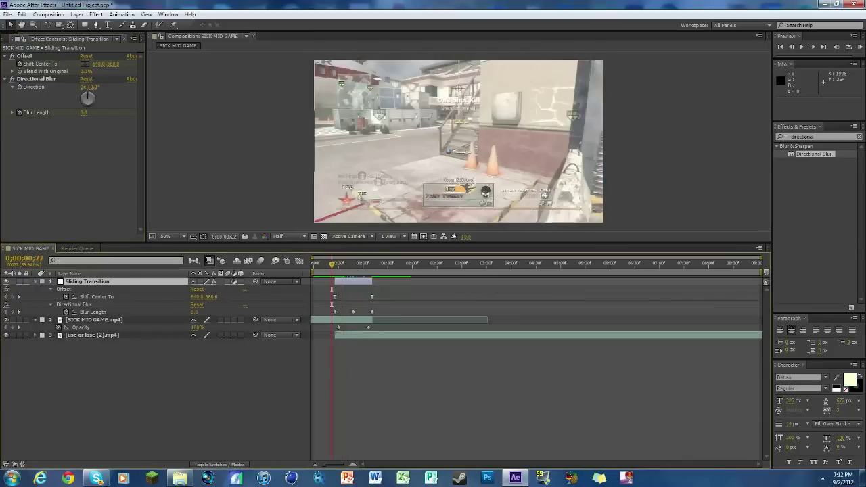
left_click(803, 47)
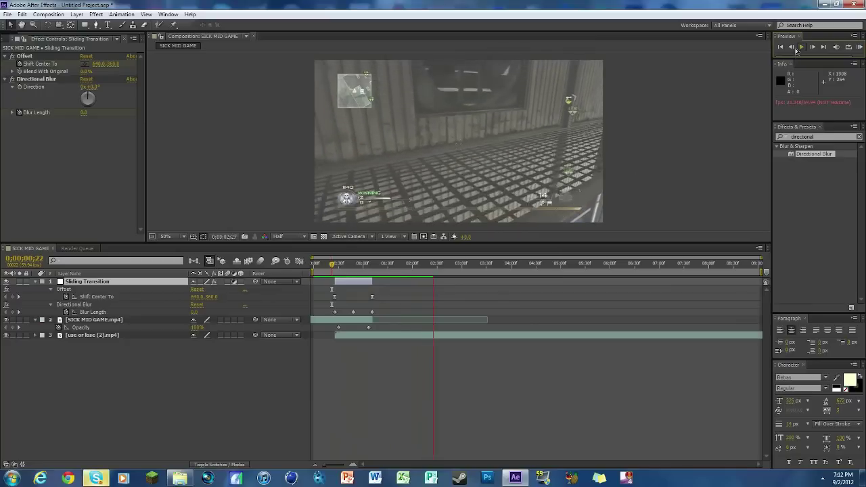
left_click(802, 47)
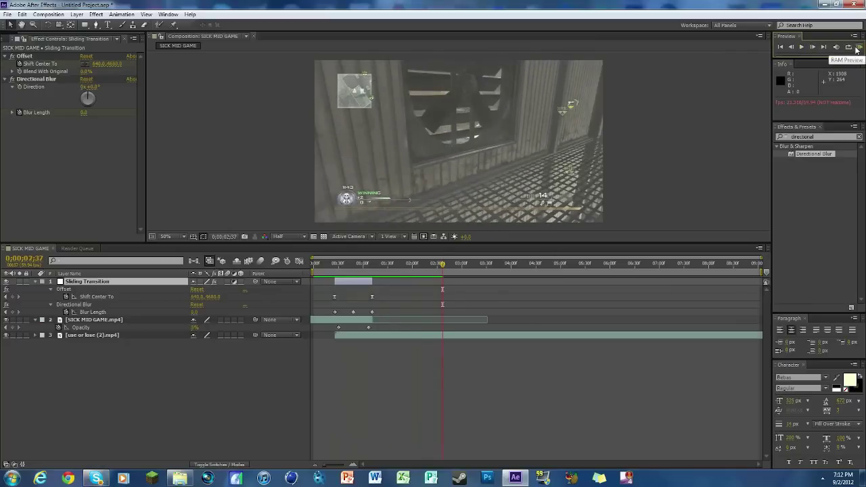
left_click_drag(443, 264, 311, 267)
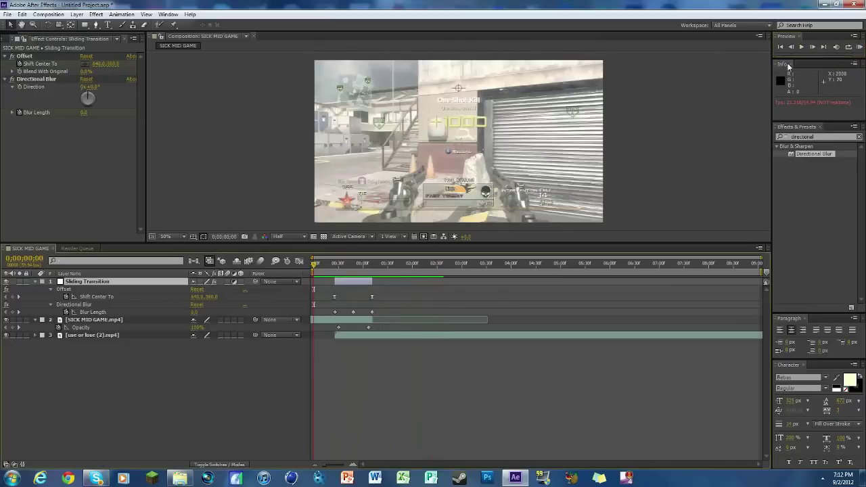
left_click(802, 47)
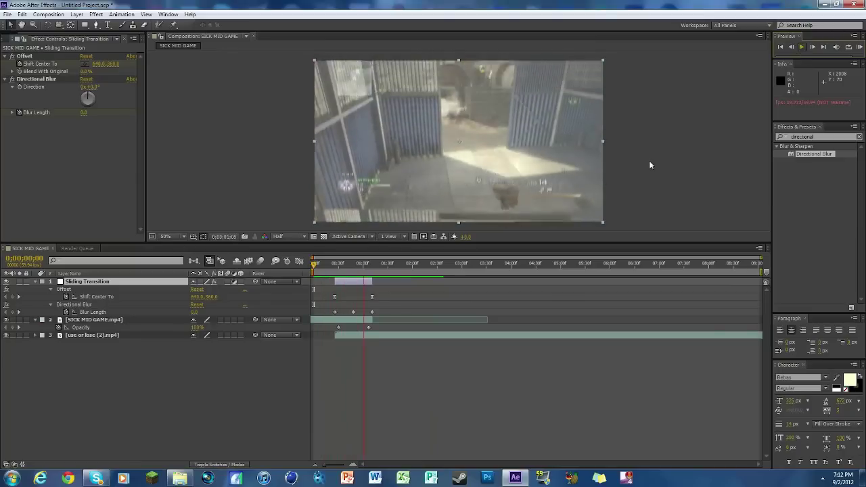
Move the SICK MID GAME.mp4 layer's Opacity keyframes inward to 0;00;00;34 and 0;00;01;04
left_click_drag(379, 264, 367, 291)
left_click(368, 328)
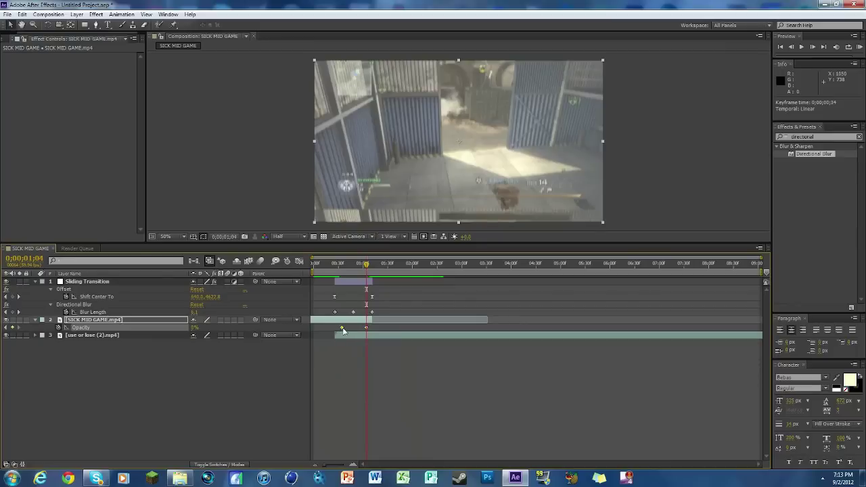
mouse_move(351, 269)
left_mouse_down()
mouse_move(334, 266)
mouse_move(376, 254)
mouse_move(328, 252)
mouse_move(371, 246)
mouse_move(370, 265)
mouse_move(336, 265)
mouse_move(358, 261)
left_mouse_up()
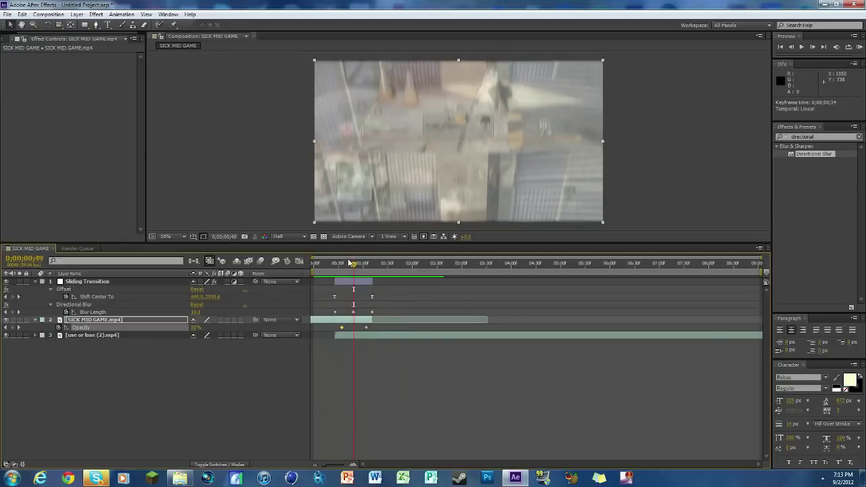